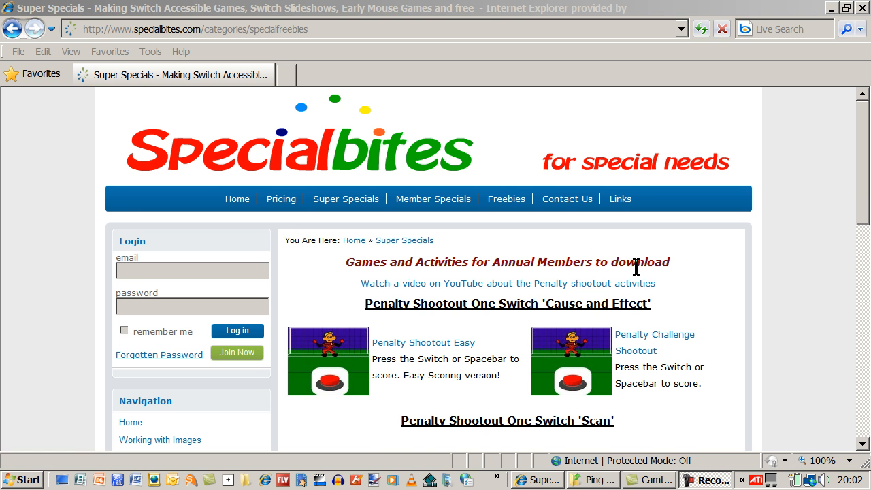
pyautogui.moveTo(863, 192); pyautogui.dragTo(850, 298)
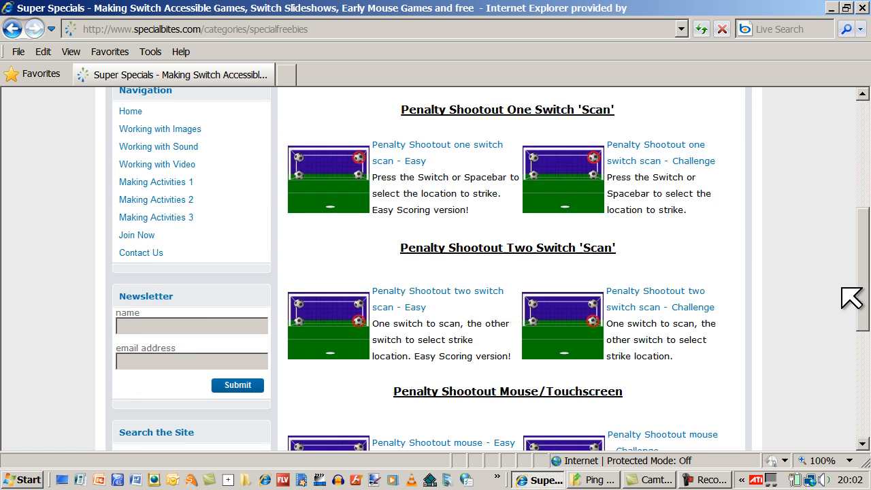
pyautogui.scroll(-4, 853, 316)
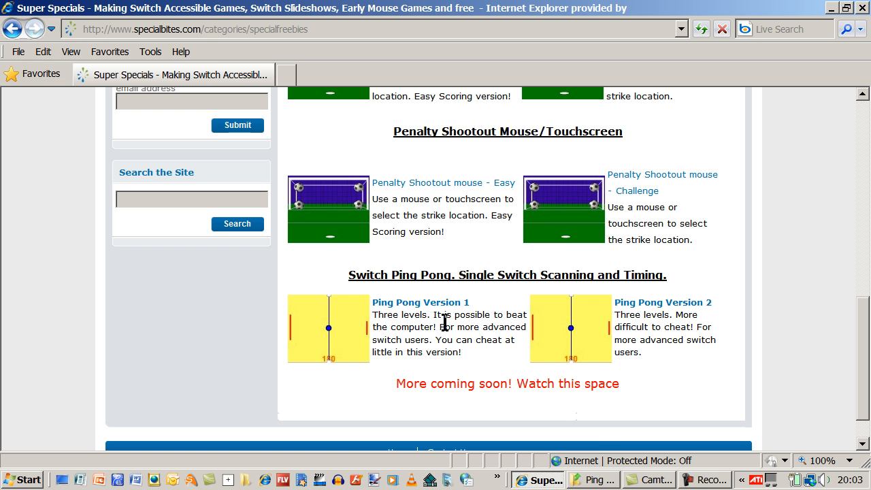
# - Launch Ping Pong Version 1, skip the credits and begin a Level 1 match
pyautogui.click(597, 481)
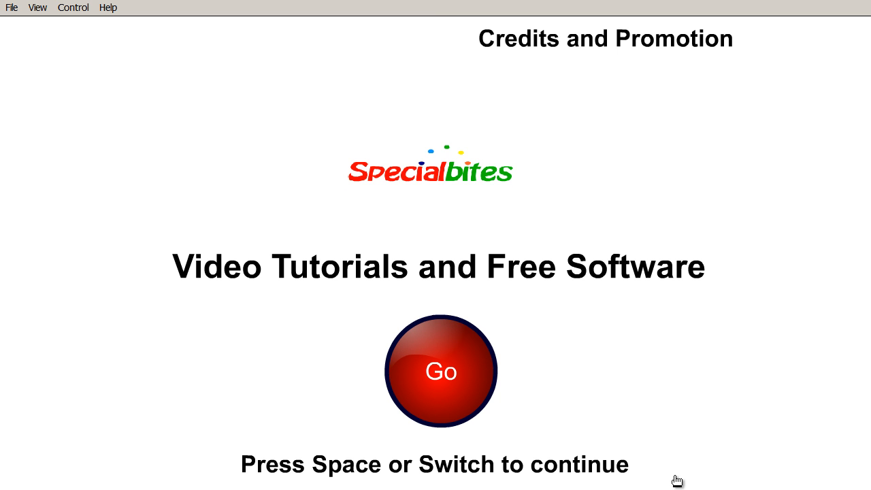
pyautogui.press('space')
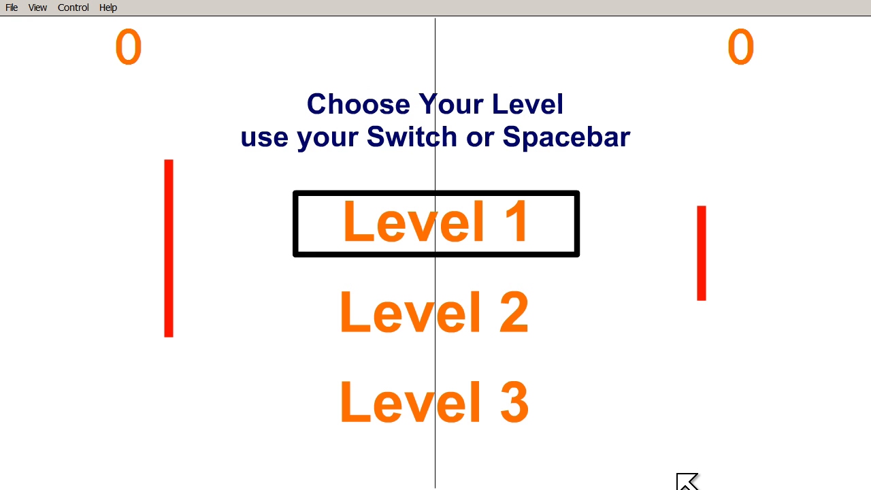
pyautogui.press('space')
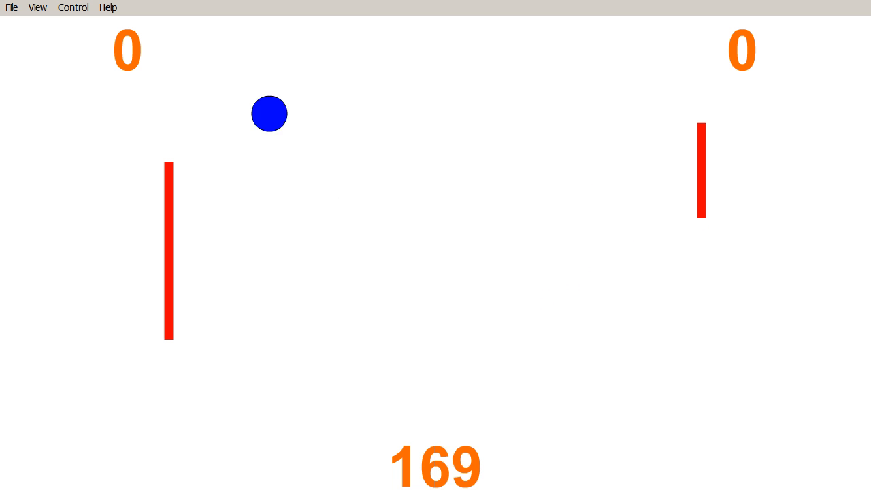
# - Move the paddle down to return the ball against the computer
pyautogui.press('Down')
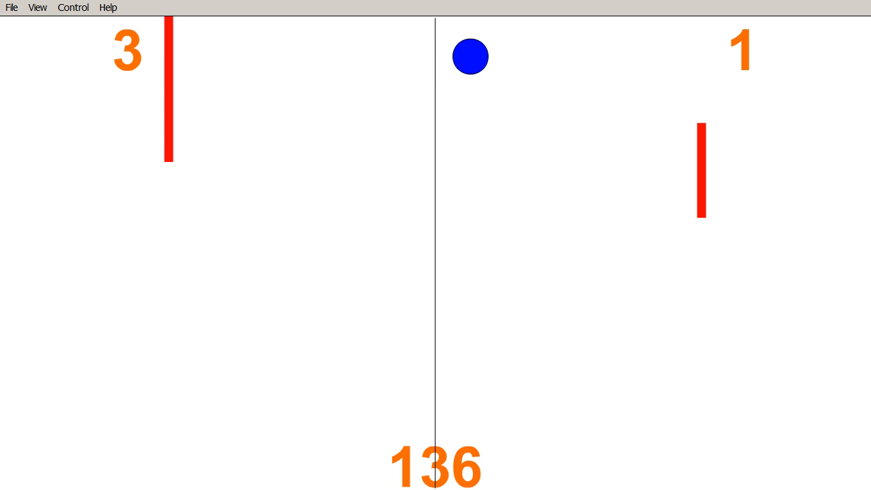
# - Exit the game via the File menu, returning to the Specialbites Super Specials page
pyautogui.hotkey('alt', 'f')
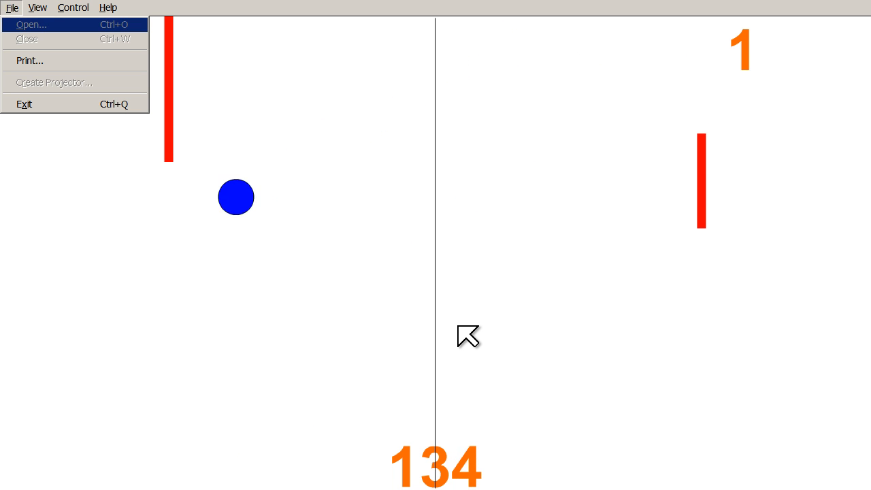
pyautogui.press('Up')
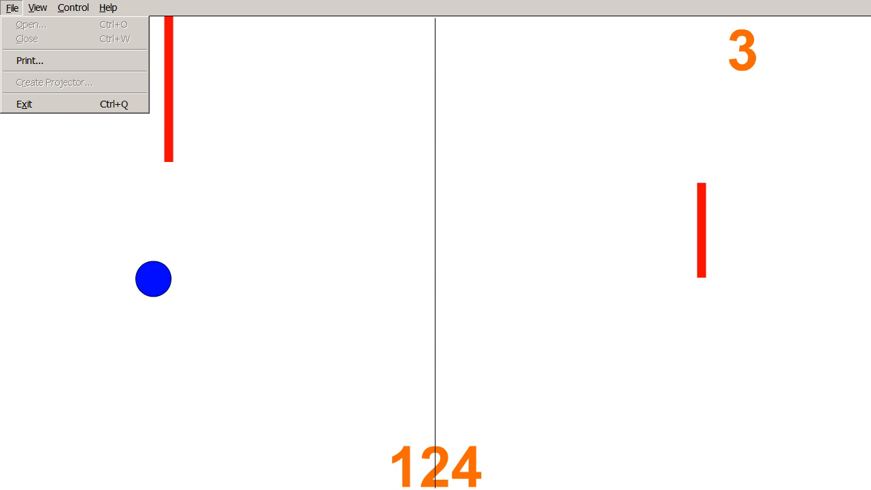
pyautogui.hotkey('ctrl', 'q')
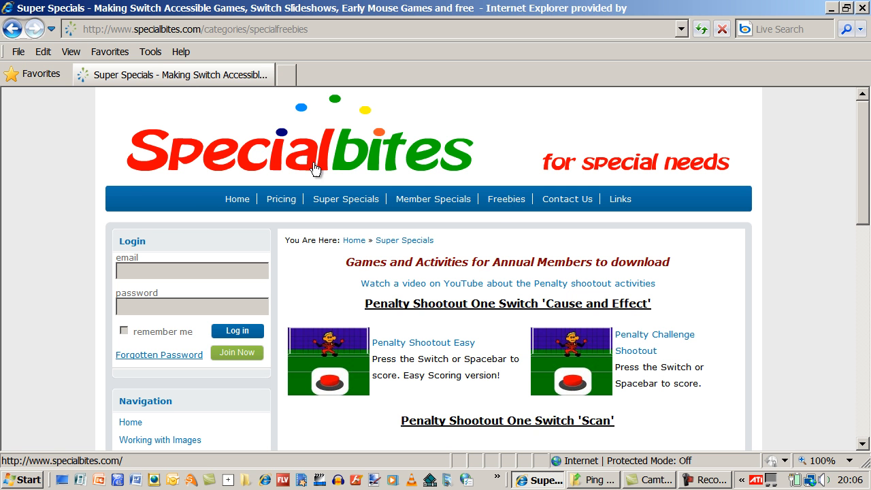
pyautogui.moveTo(864, 182); pyautogui.dragTo(850, 264)
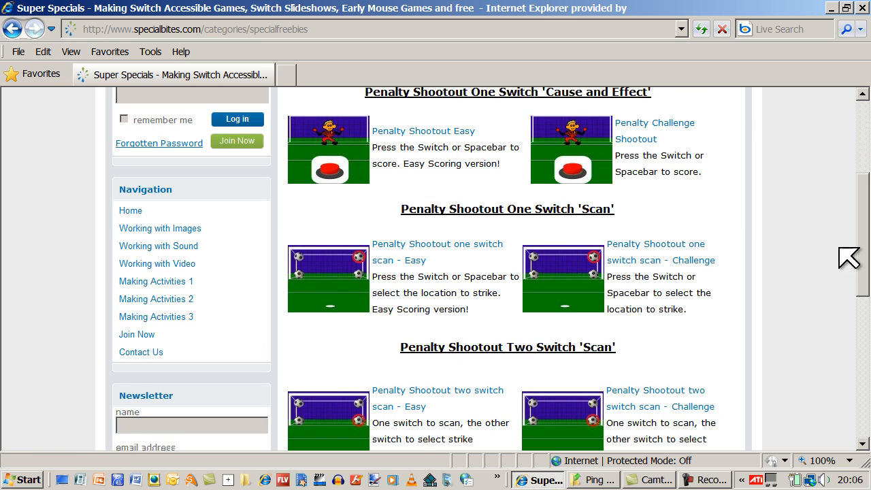